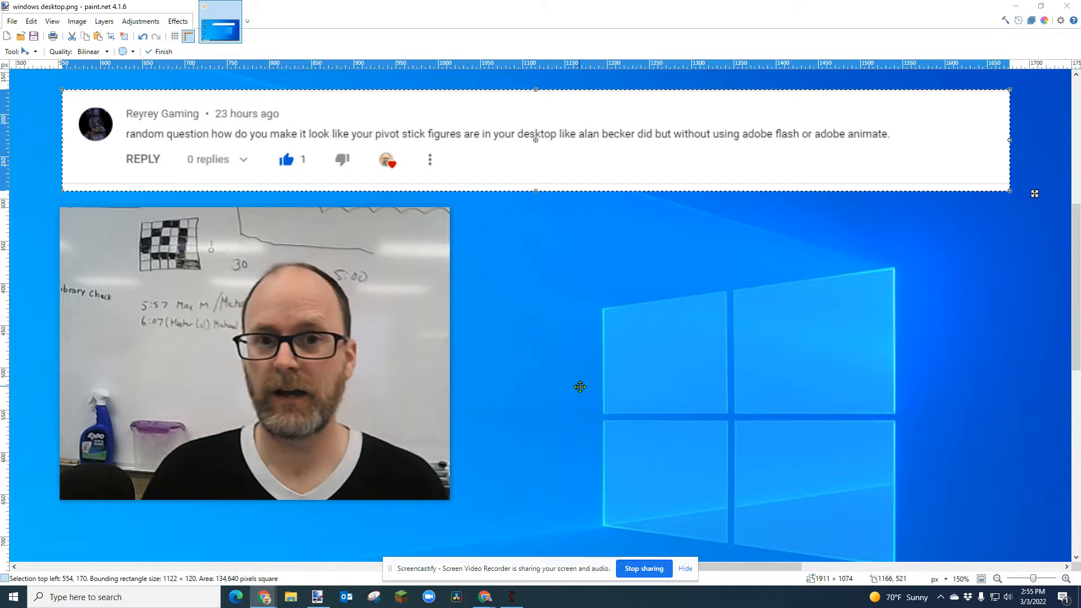
Leave the desktop-and-comment image in paint.net and bring Pivot Animator to the front
mouse_move(355, 330)
drag(356, 330, 921, 203)
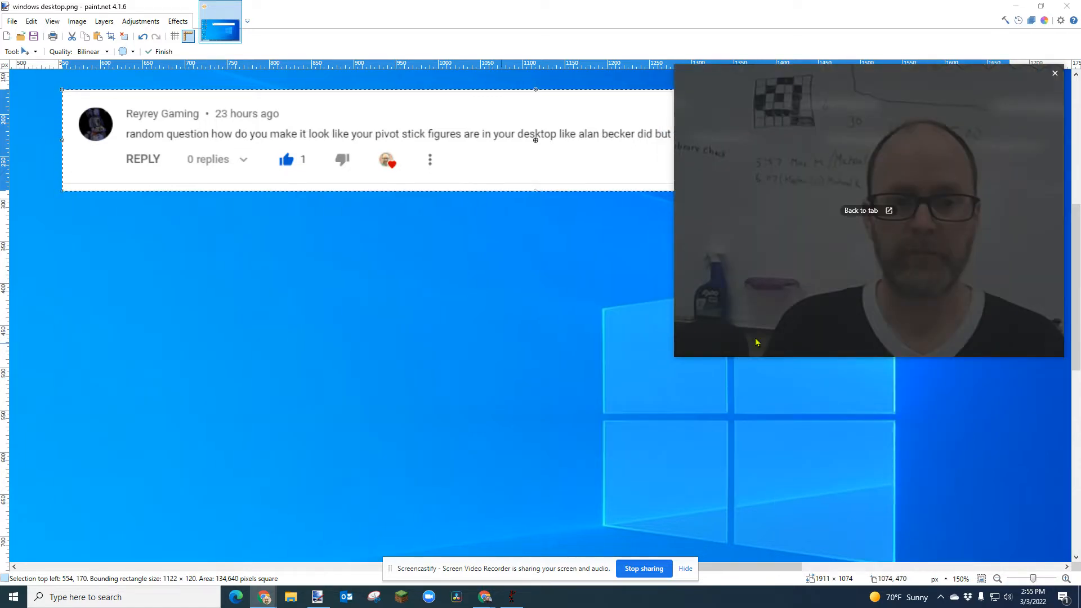
mouse_move(675, 356)
mouse_down()
mouse_move(794, 286)
mouse_move(821, 247)
mouse_up()
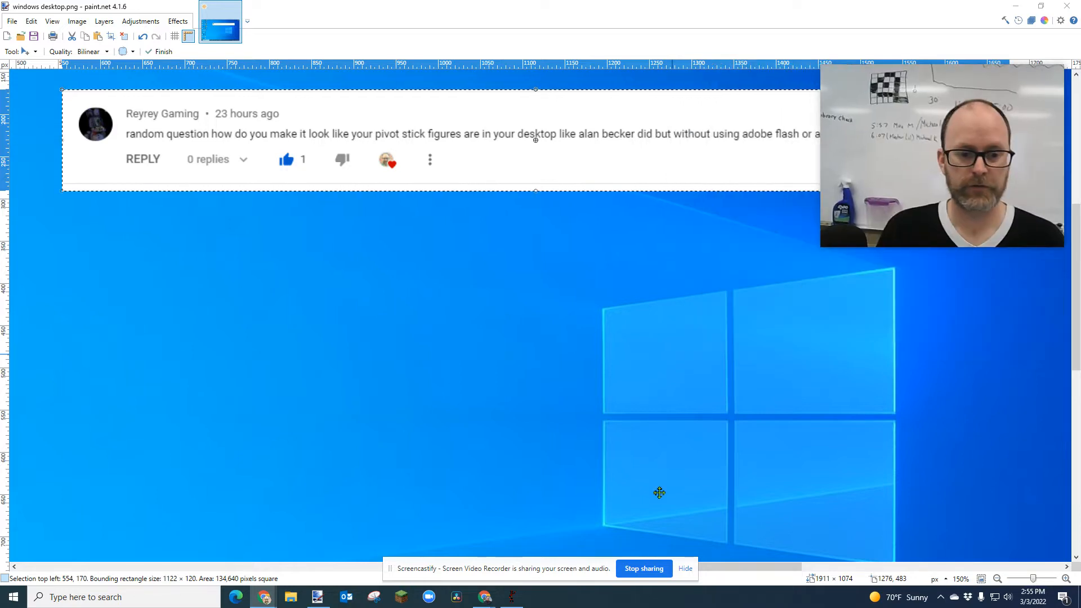
click(512, 596)
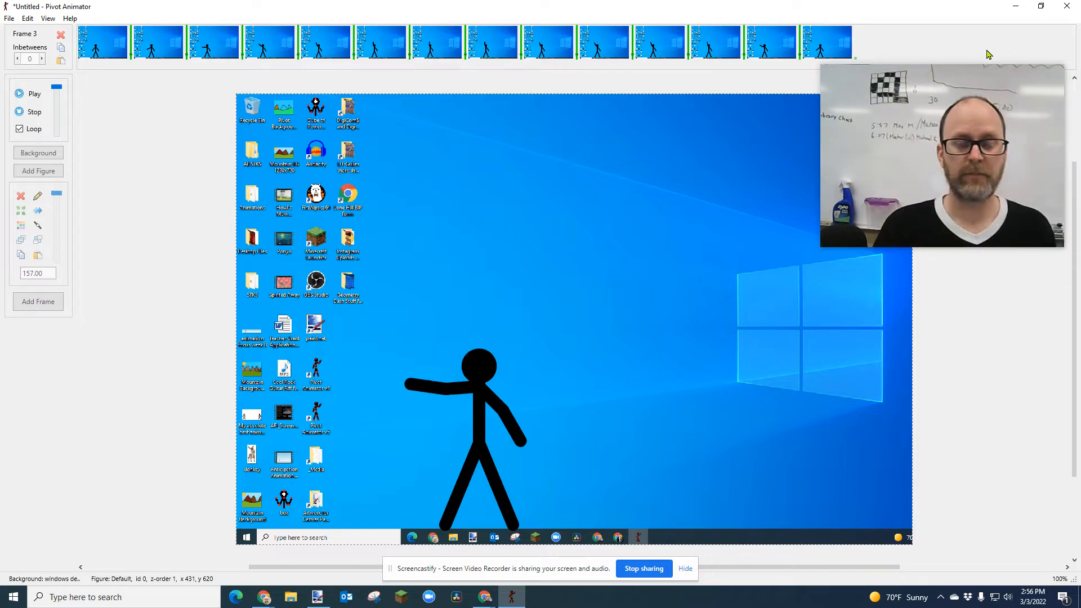
mouse_move(971, 96)
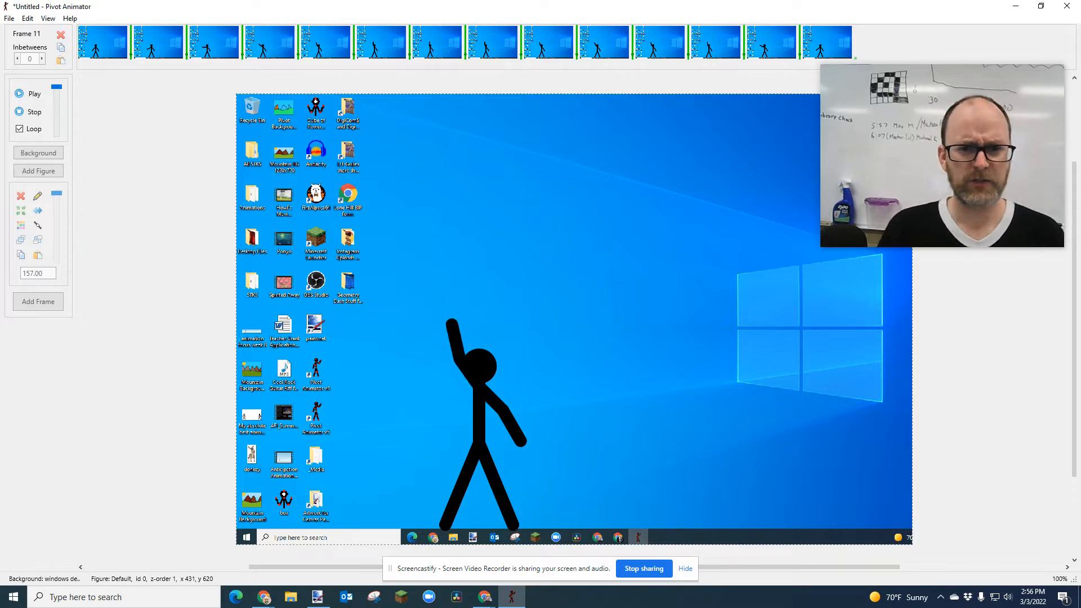
Minimize Pivot Animator and paint.net, screenshot the bare desktop, and dismiss the OneDrive prompt
click(1015, 7)
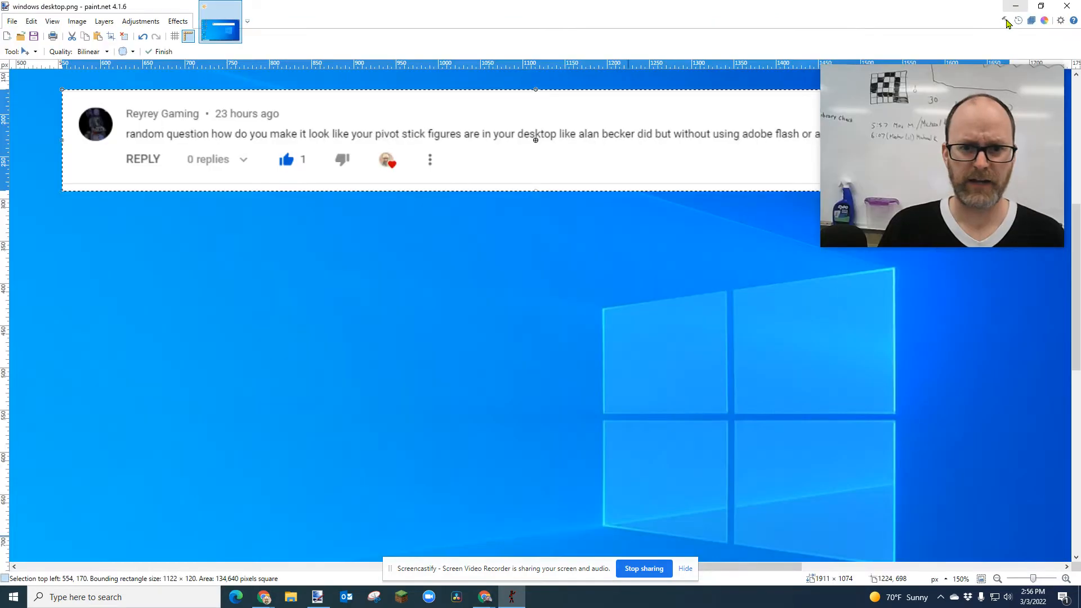
click(1015, 6)
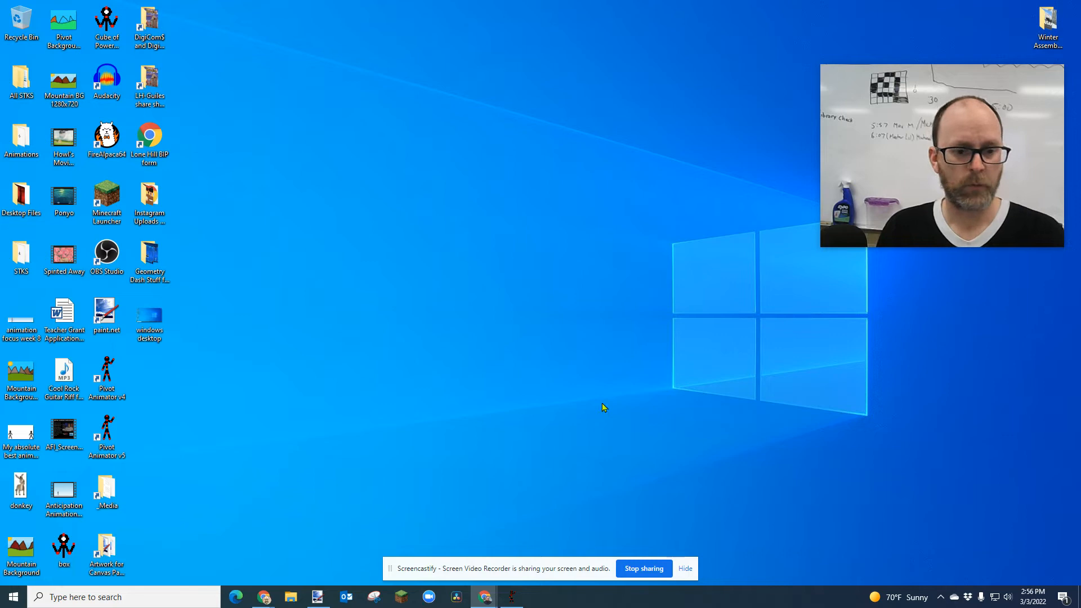
key(Print)
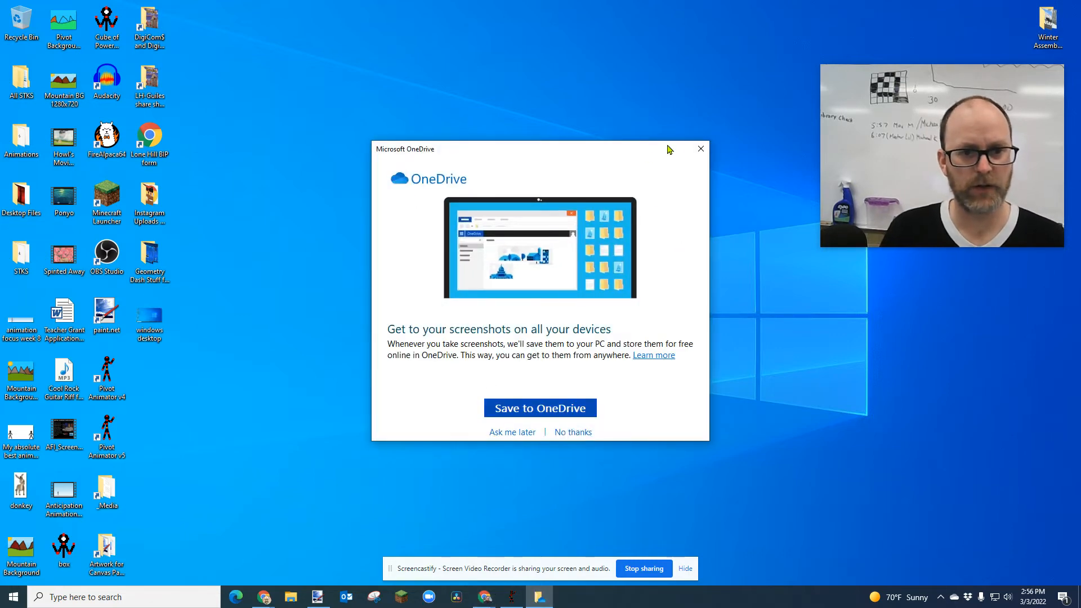
click(696, 152)
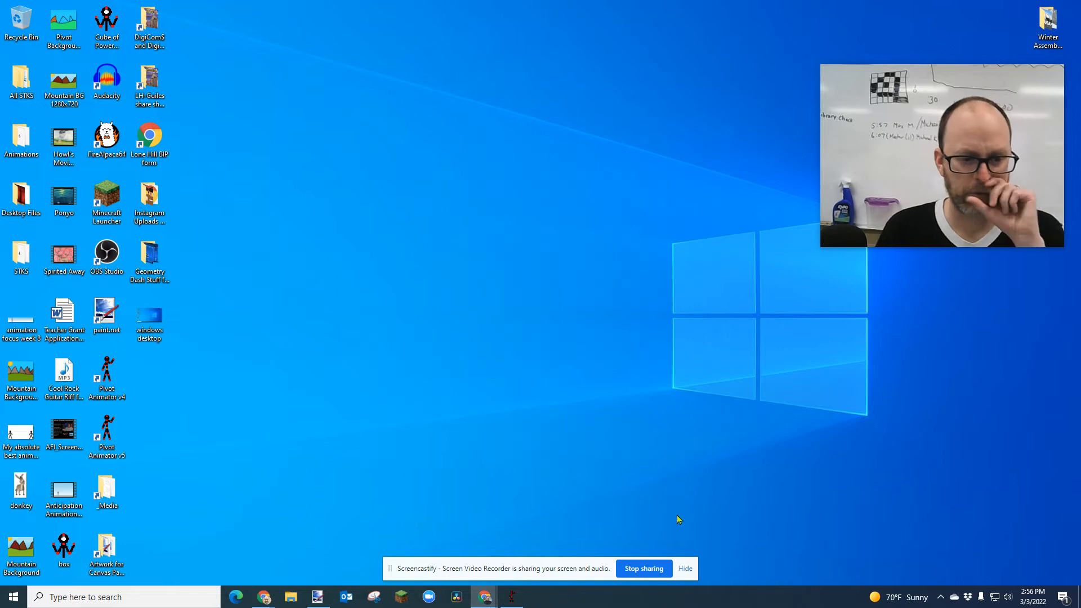
Close paint.net without saving changes to the comment image
mouse_move(321, 601)
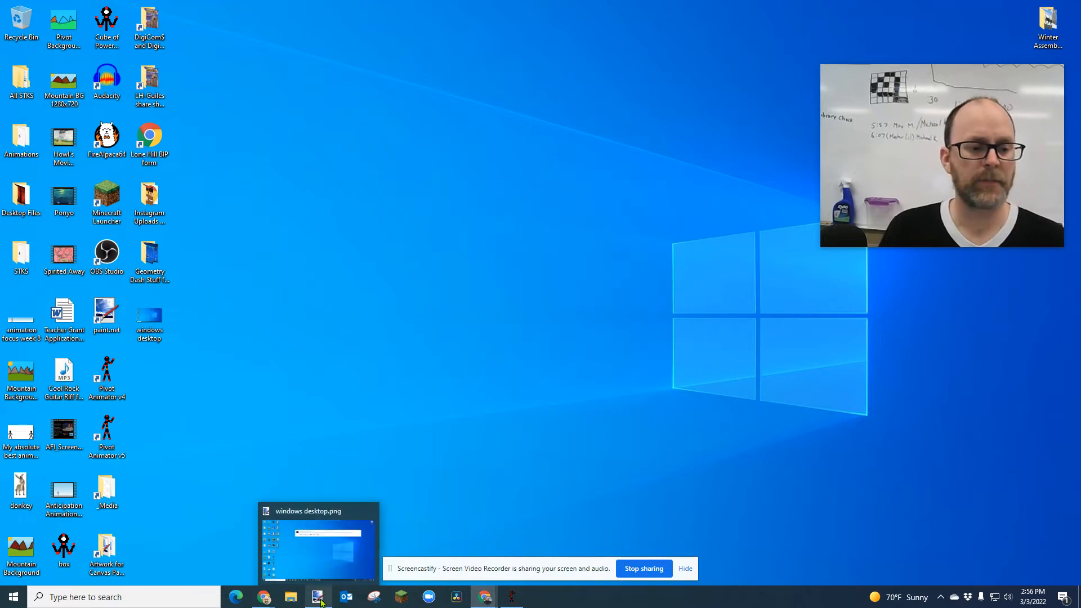
click(321, 601)
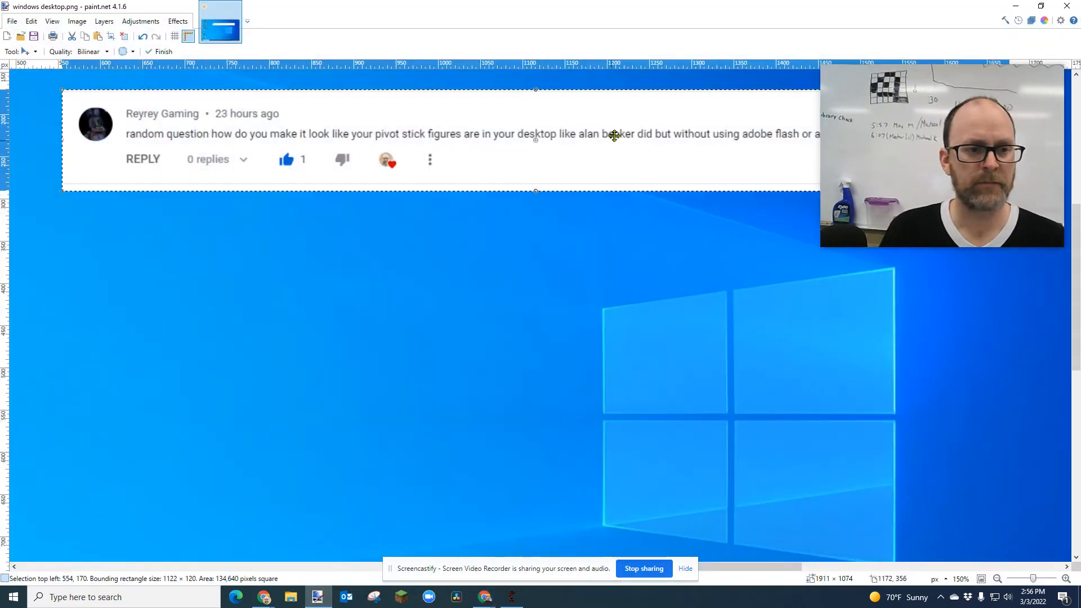
scroll(625, 214, down, 3)
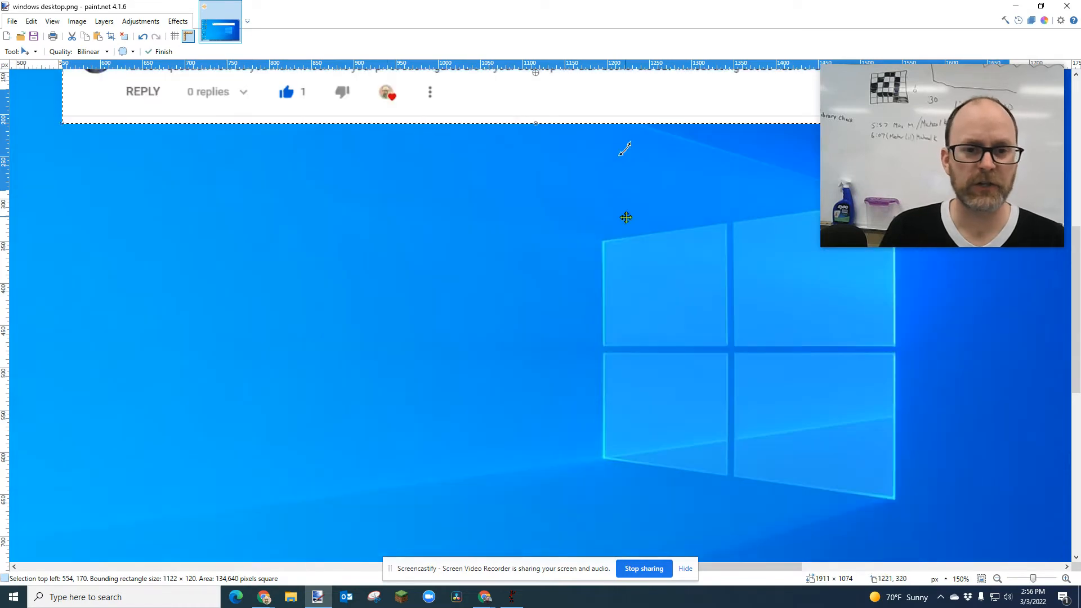
scroll(625, 215, up, 3)
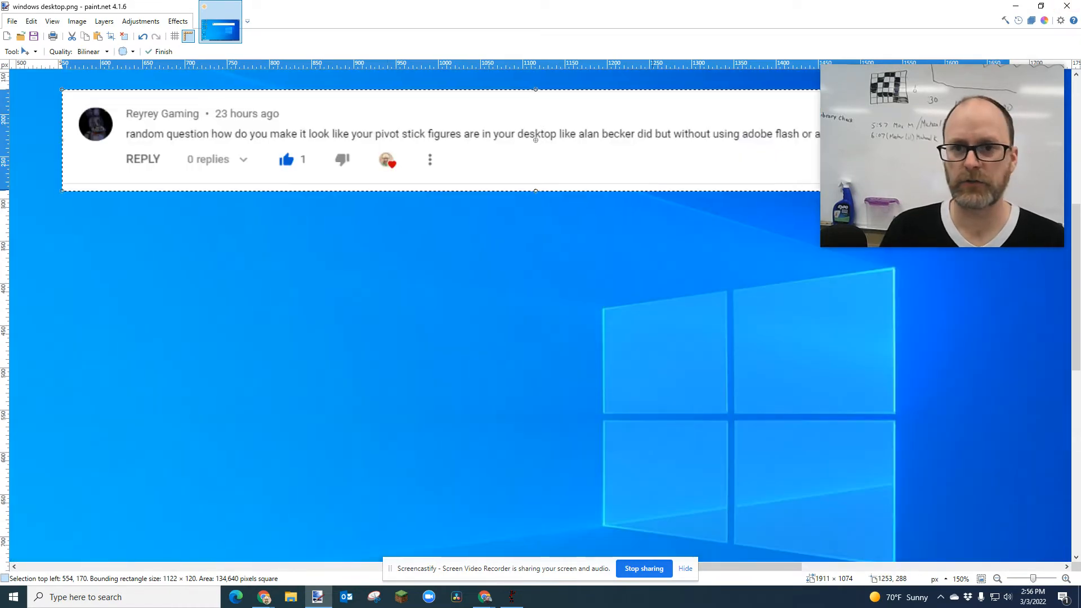
click(1065, 7)
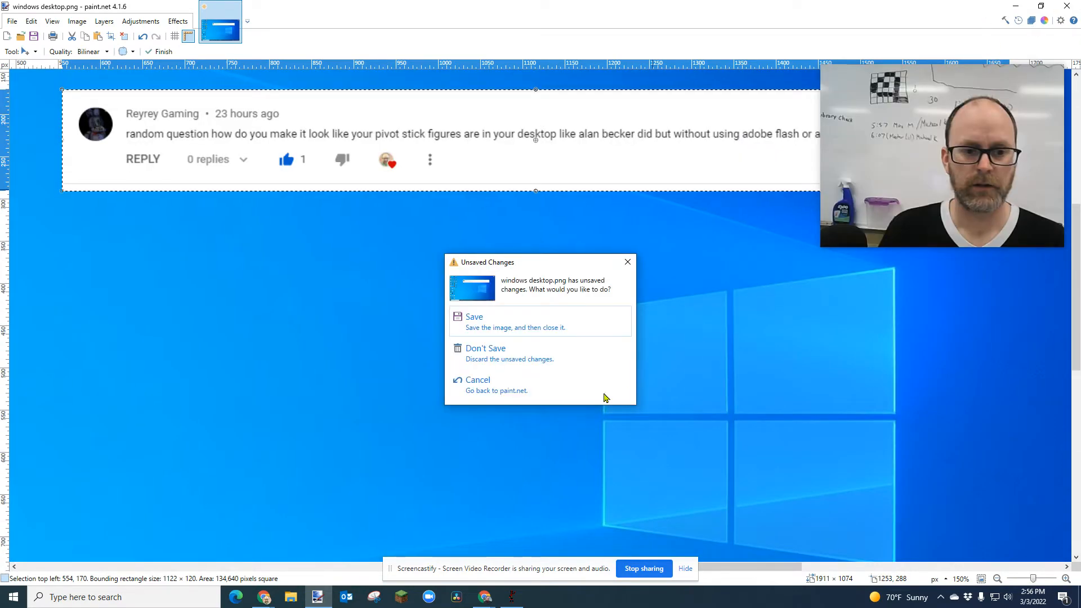
click(508, 360)
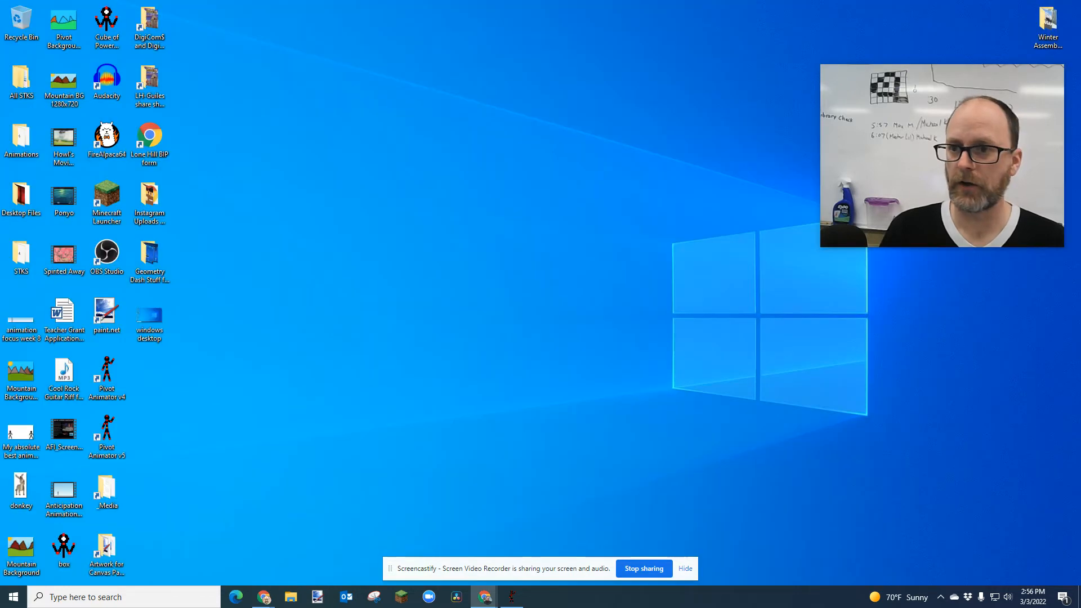
Play Animator vs. Animation II, pause it at 2:10, and open a new browser tab
drag(608, 136, 357, 43)
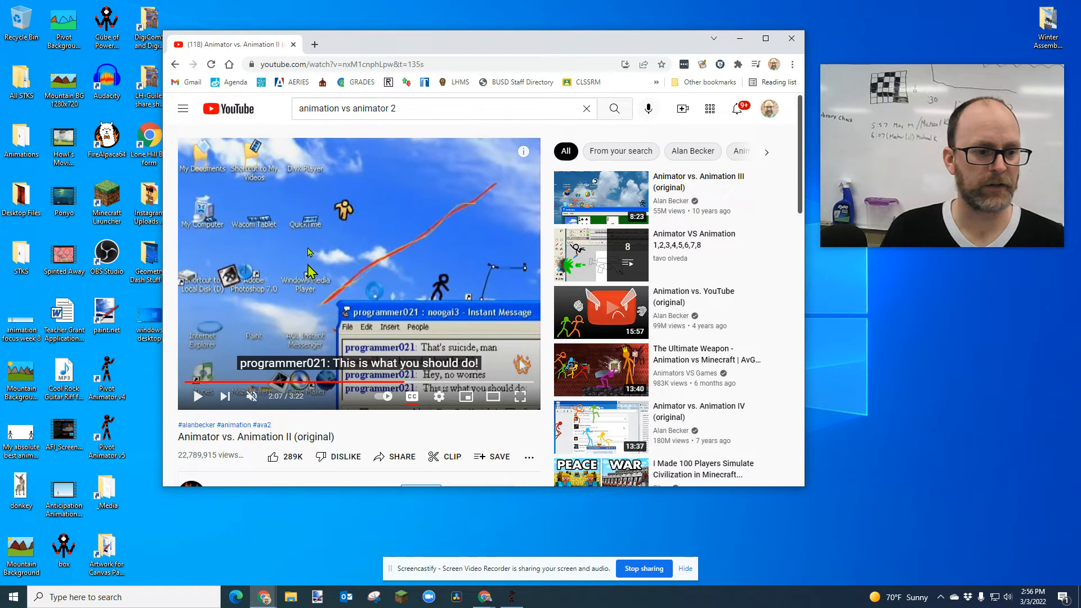
click(198, 395)
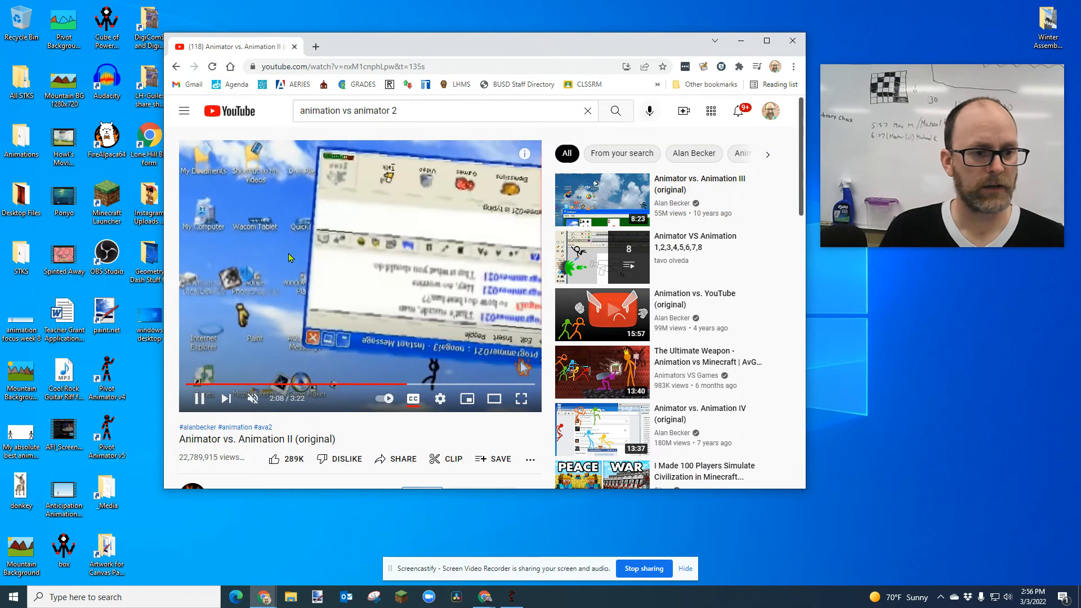
click(199, 398)
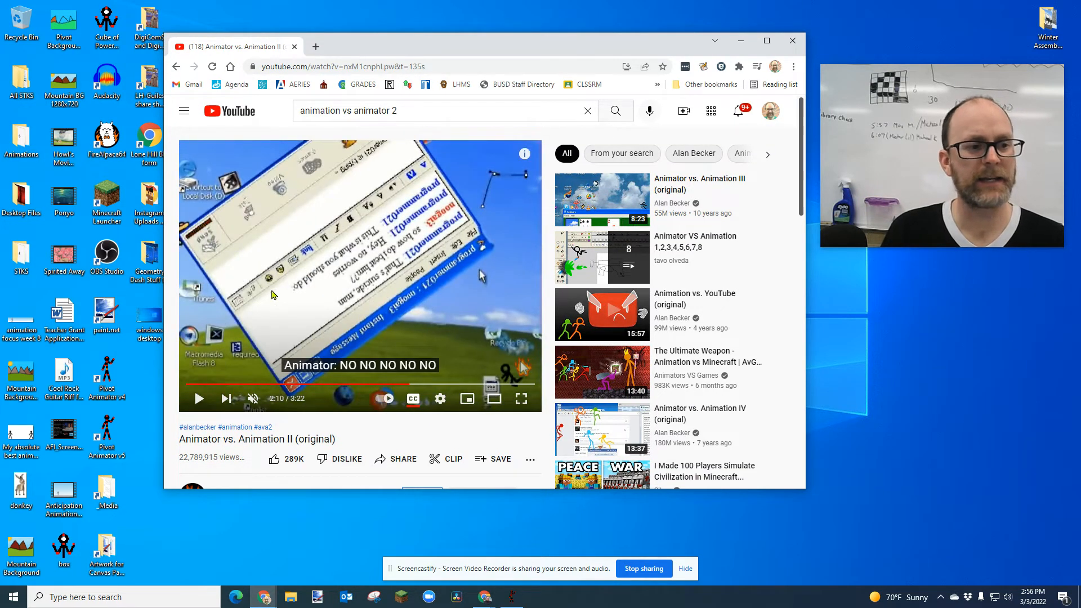
click(316, 48)
Go to pixlr.com, start a Pixlr E photo editing project, and dismiss the What's new popup
click(327, 66)
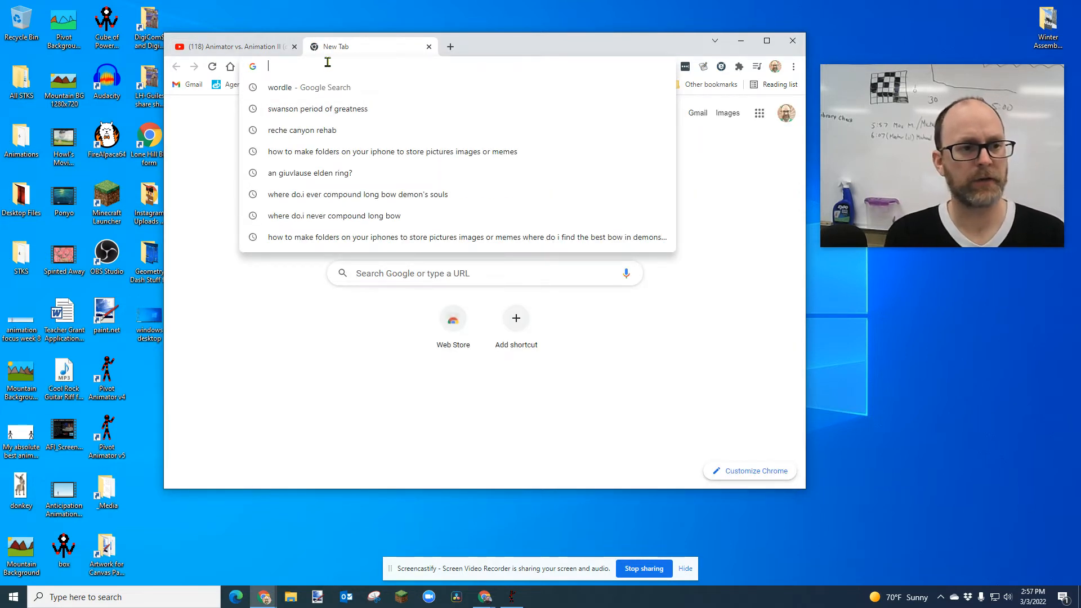
text(pixlr.com)
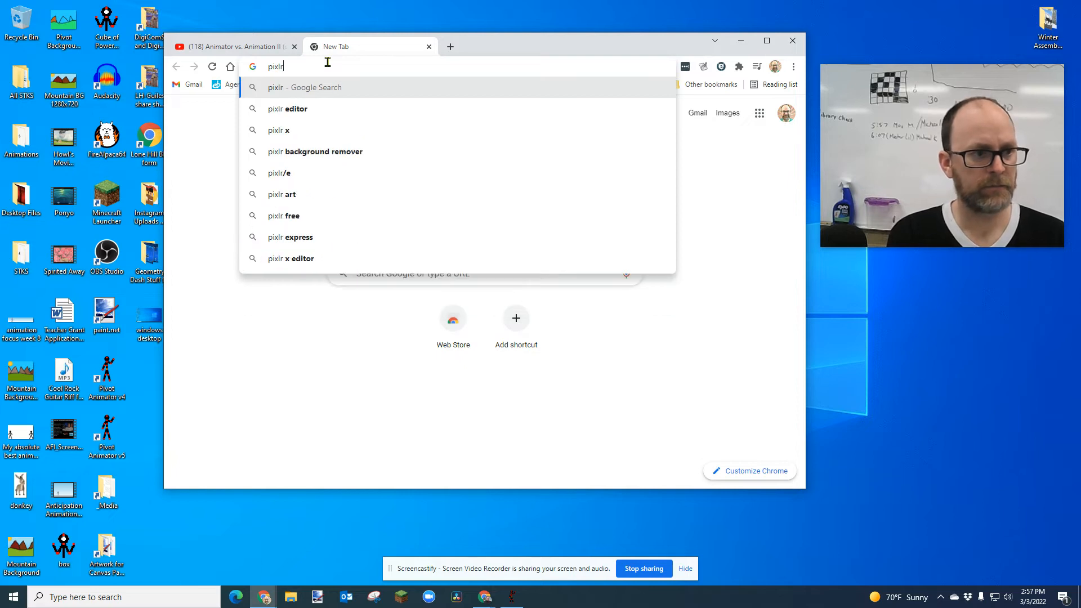
key(Return)
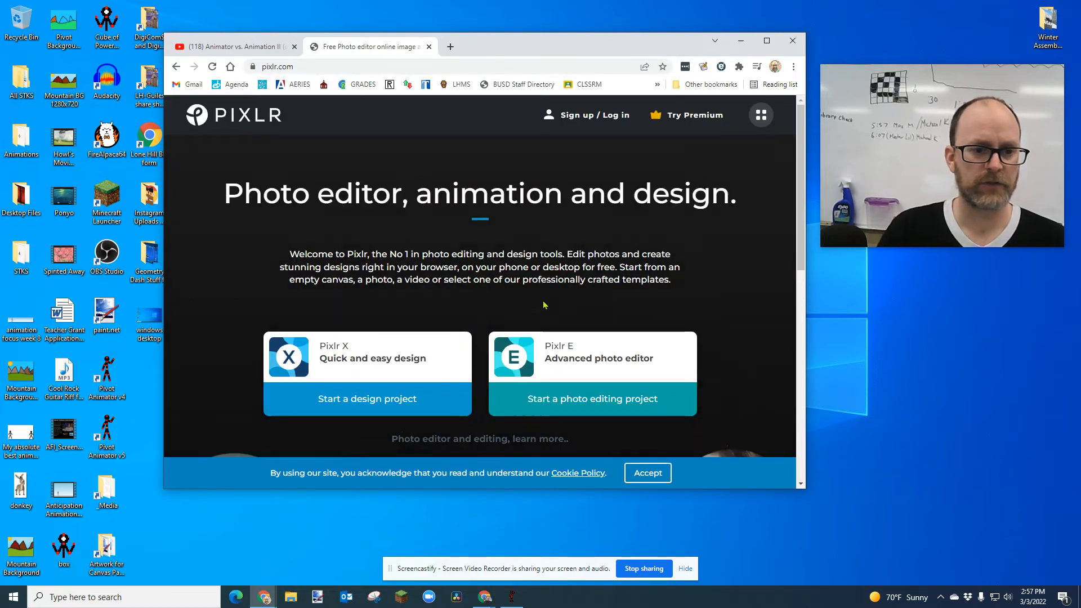
click(606, 377)
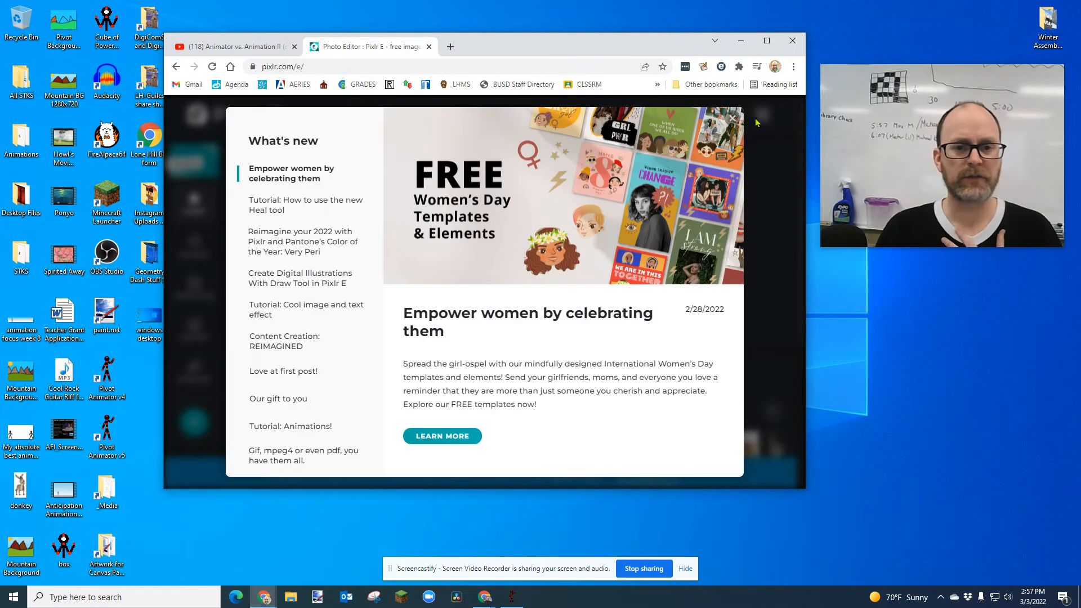
click(732, 119)
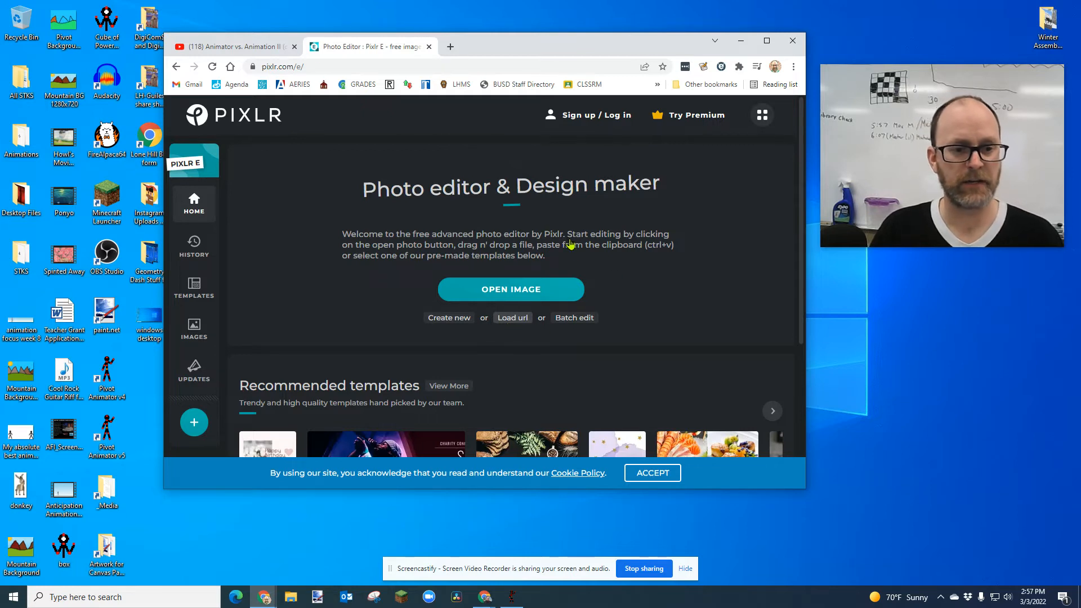
Paste the desktop screenshot into Pixlr E, pre-resized to Web size (1280 px)
key(ctrl+v)
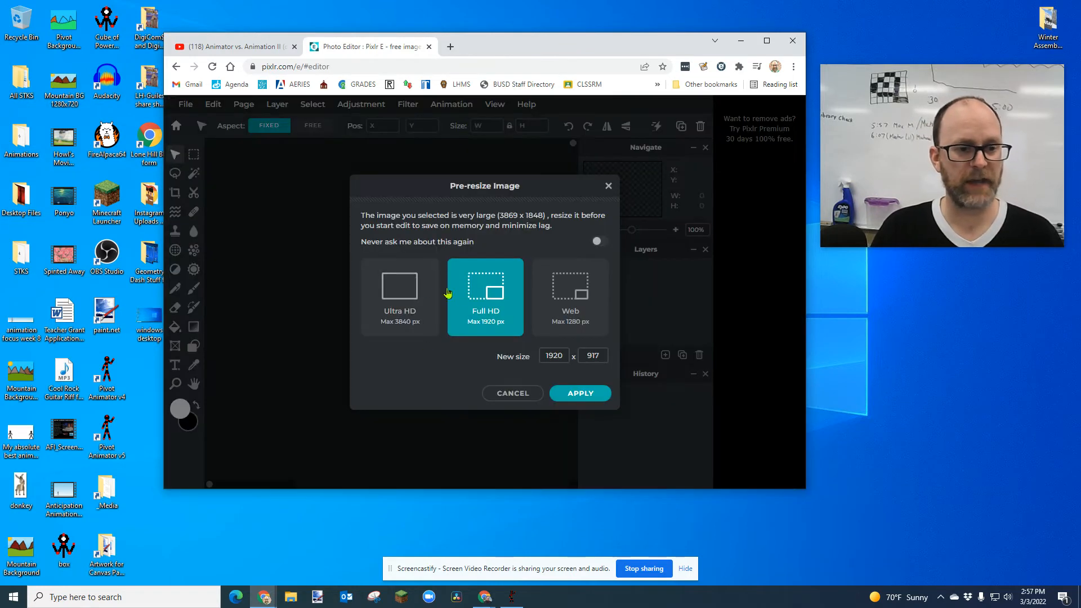
click(569, 298)
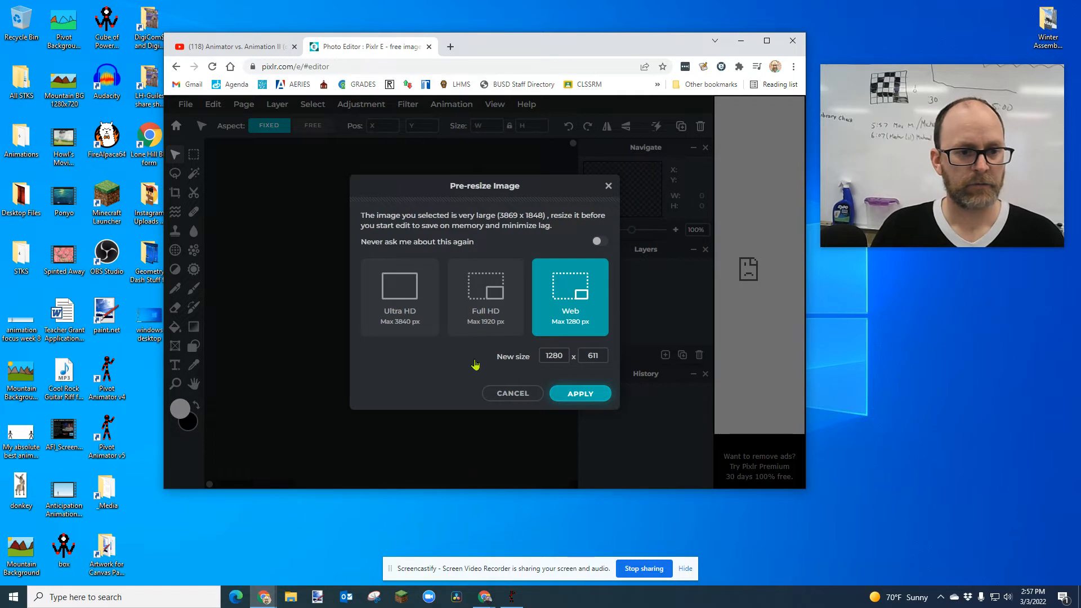
key(Return)
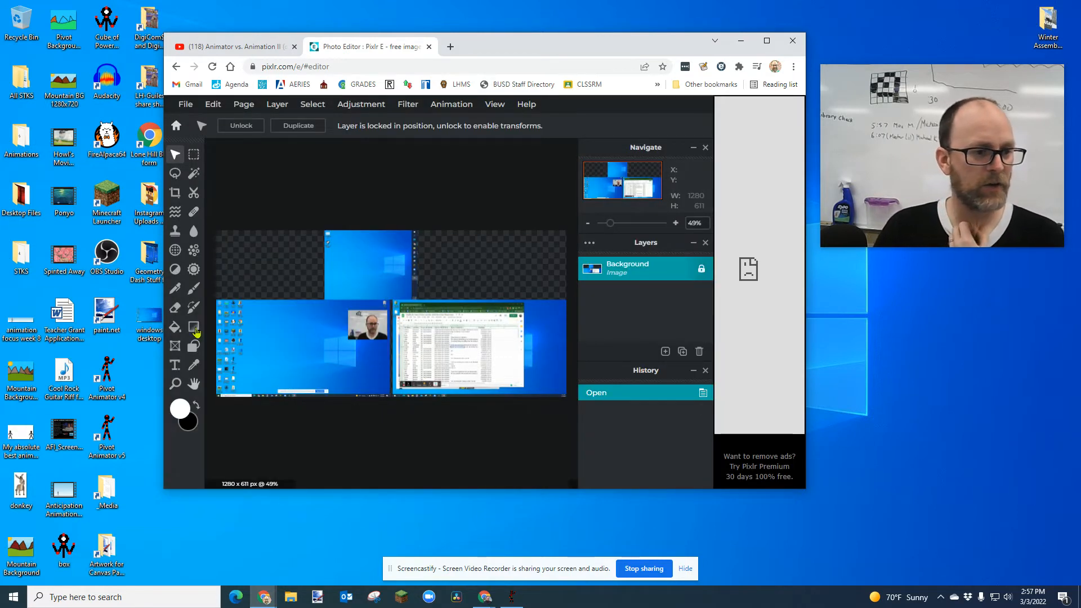
Crop the screenshot to the single desktop screen, 638 x 358
click(175, 192)
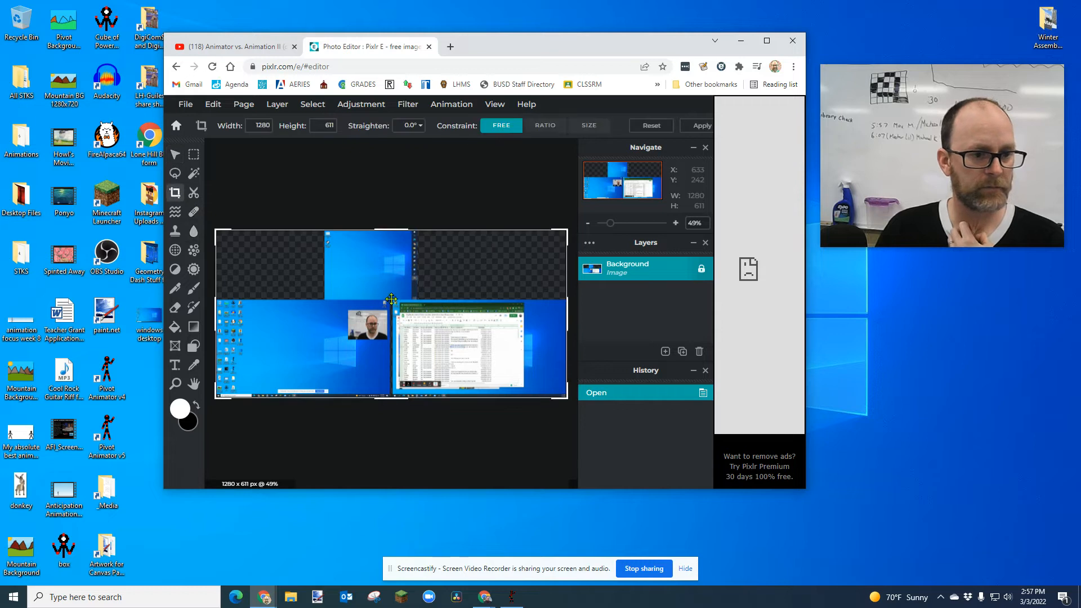
drag(569, 328, 392, 328)
drag(304, 232, 302, 299)
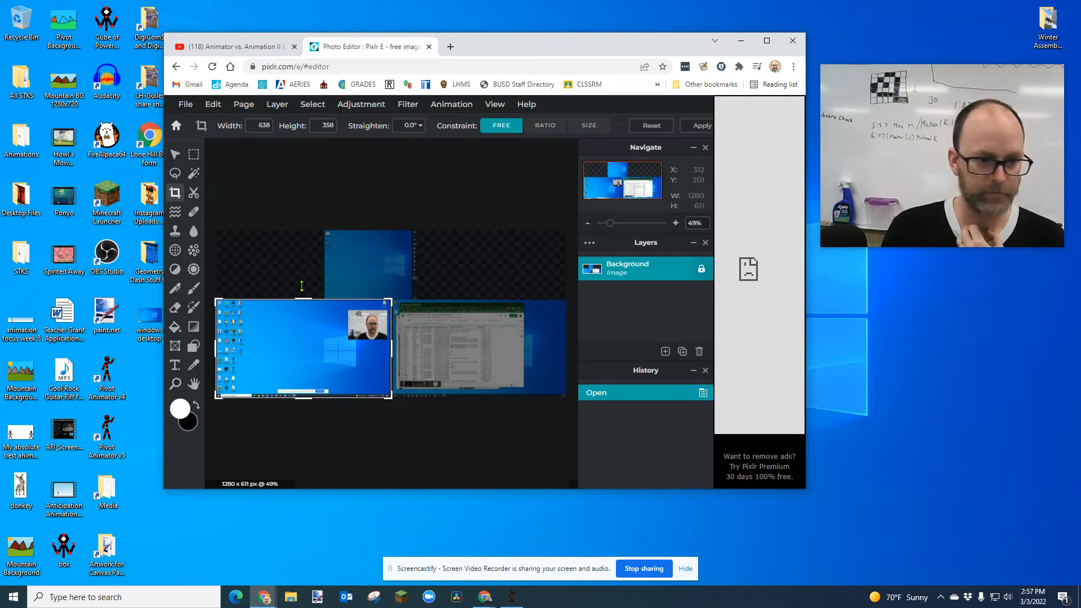
key(Return)
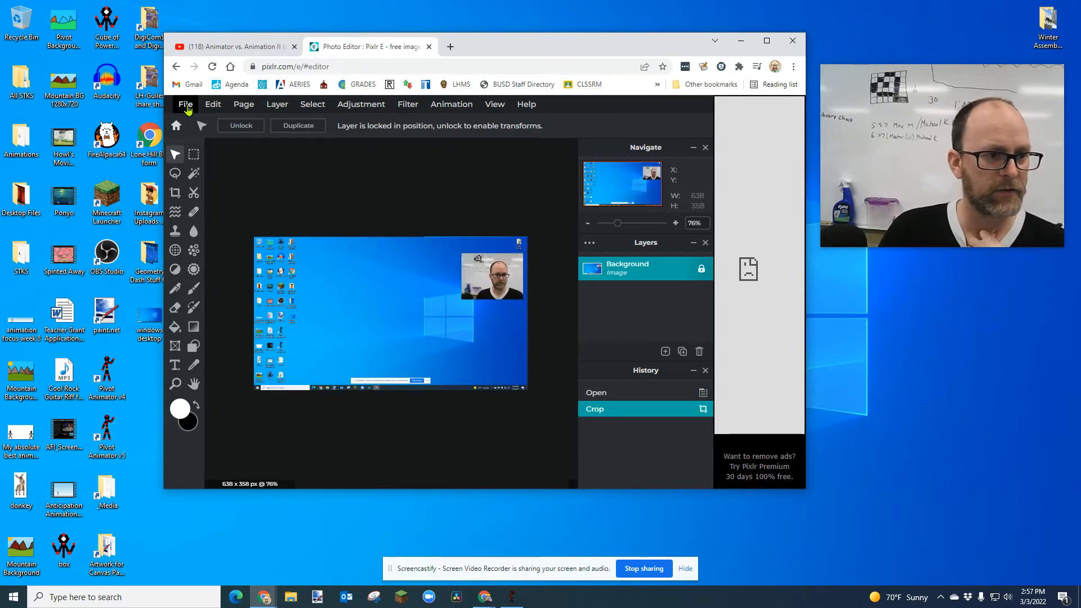
Quick-export the cropped image as PNG 'windows desktop2' on the Desktop, keeping 'windows desktop'
click(187, 105)
mouse_move(228, 217)
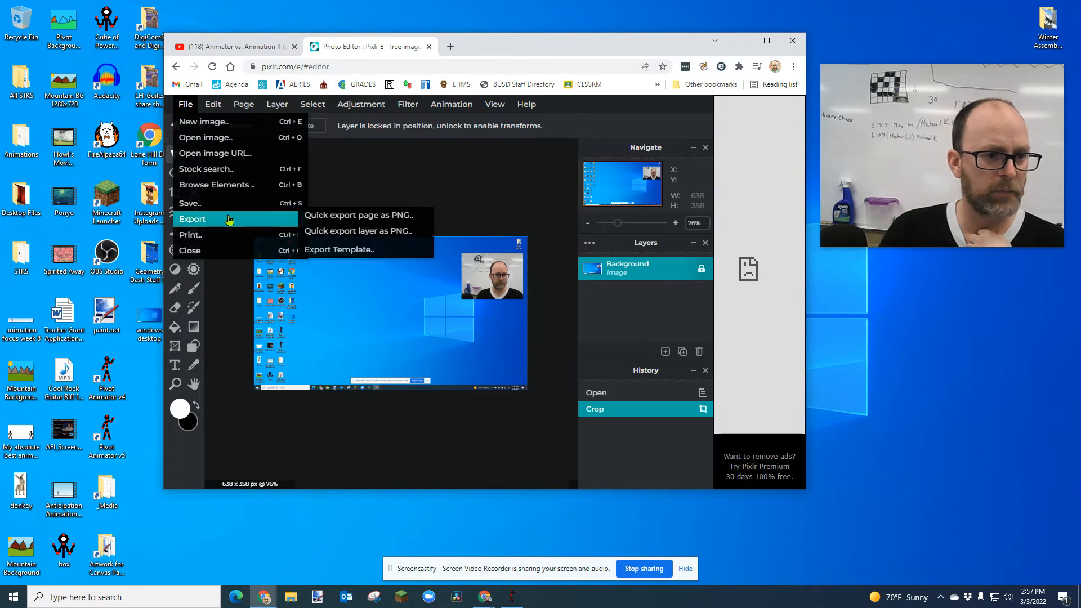
click(356, 215)
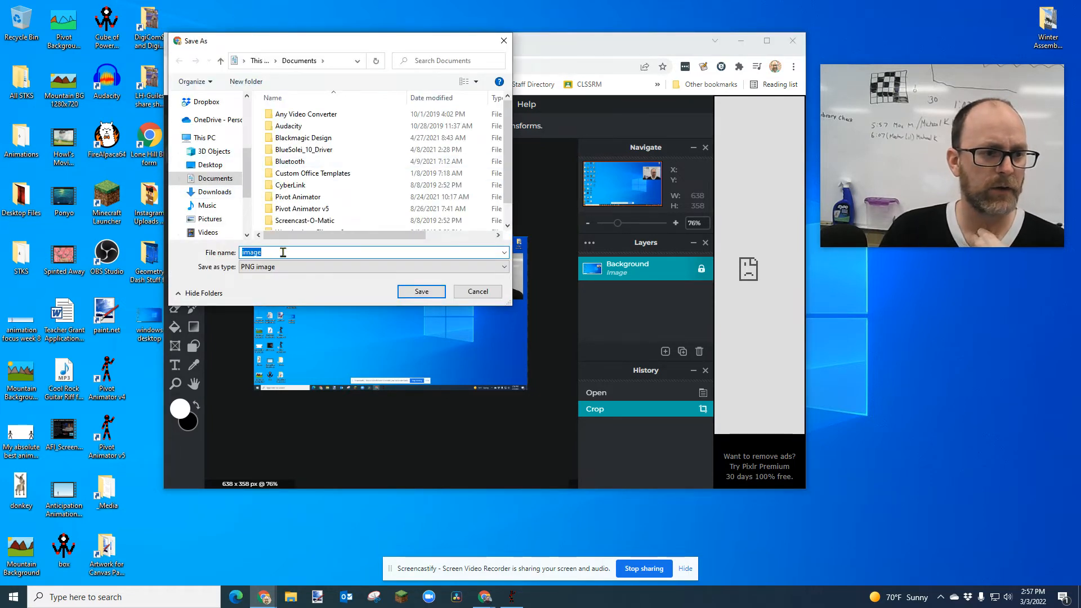
text(windows desktop)
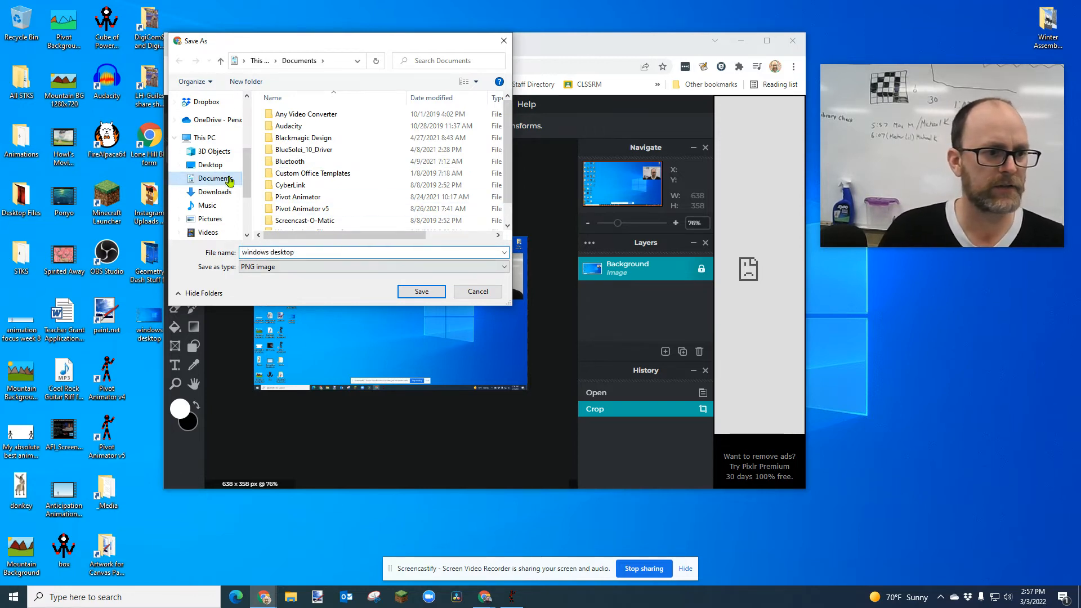
click(210, 164)
click(422, 291)
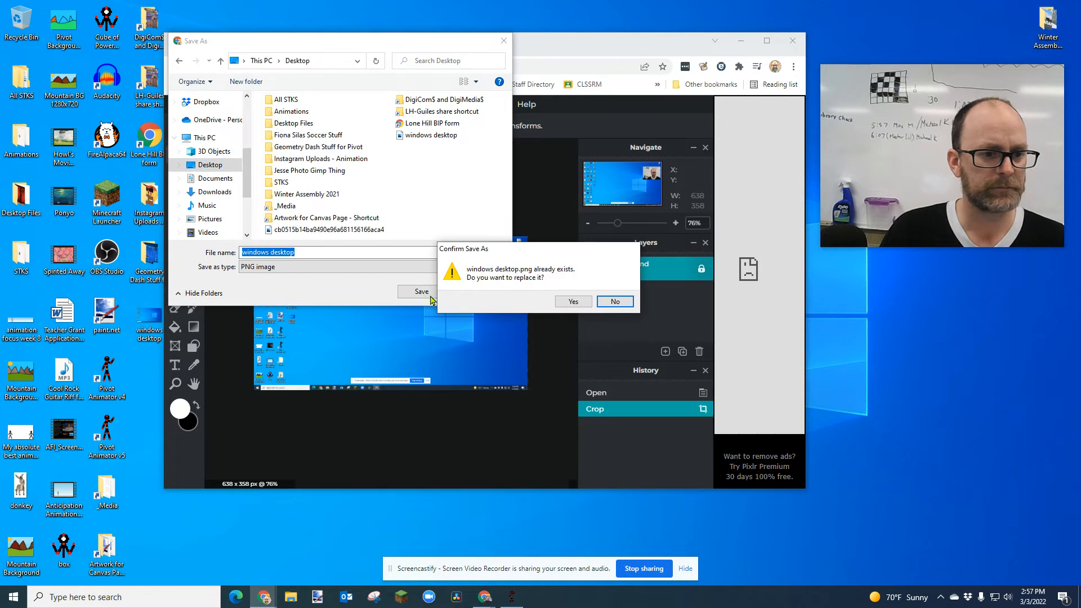
click(613, 302)
click(330, 252)
text(2)
click(420, 293)
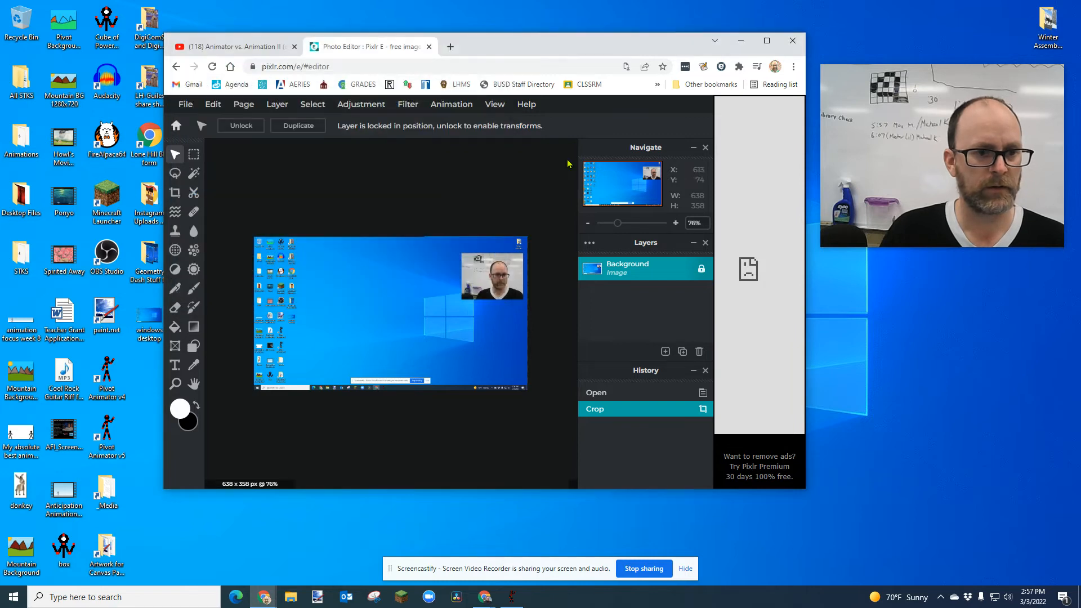
Minimize the browser and load 'windows desktop2' as Pivot Animator's background image
click(741, 40)
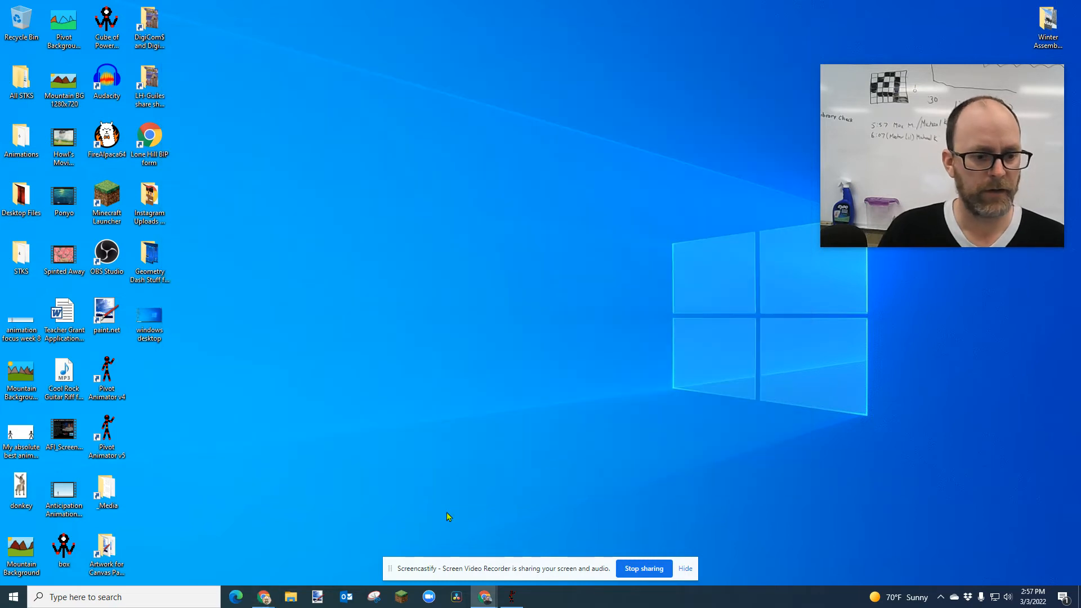
click(514, 591)
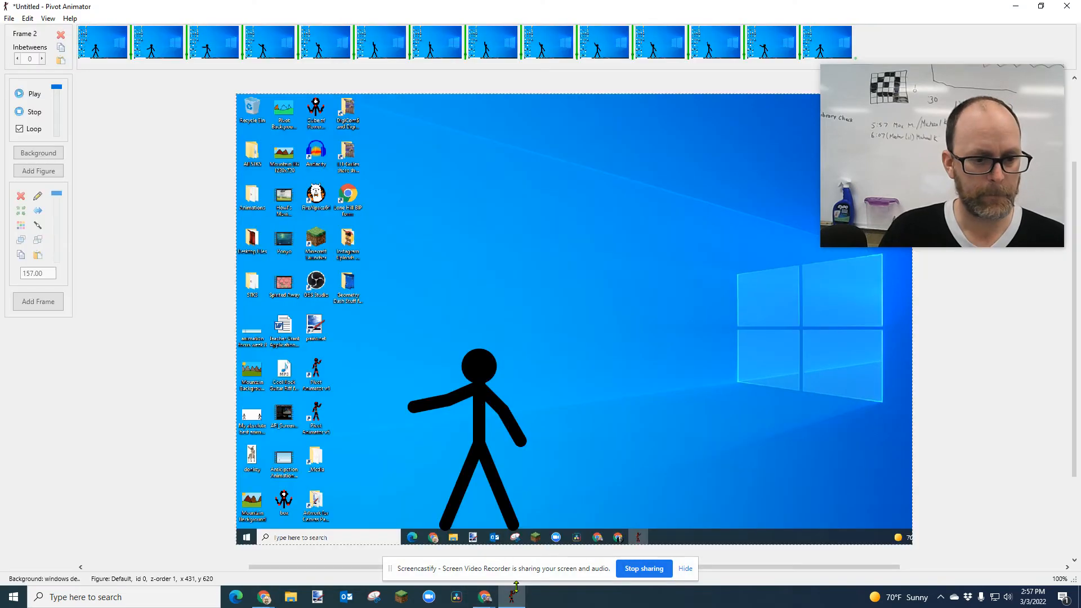
click(9, 18)
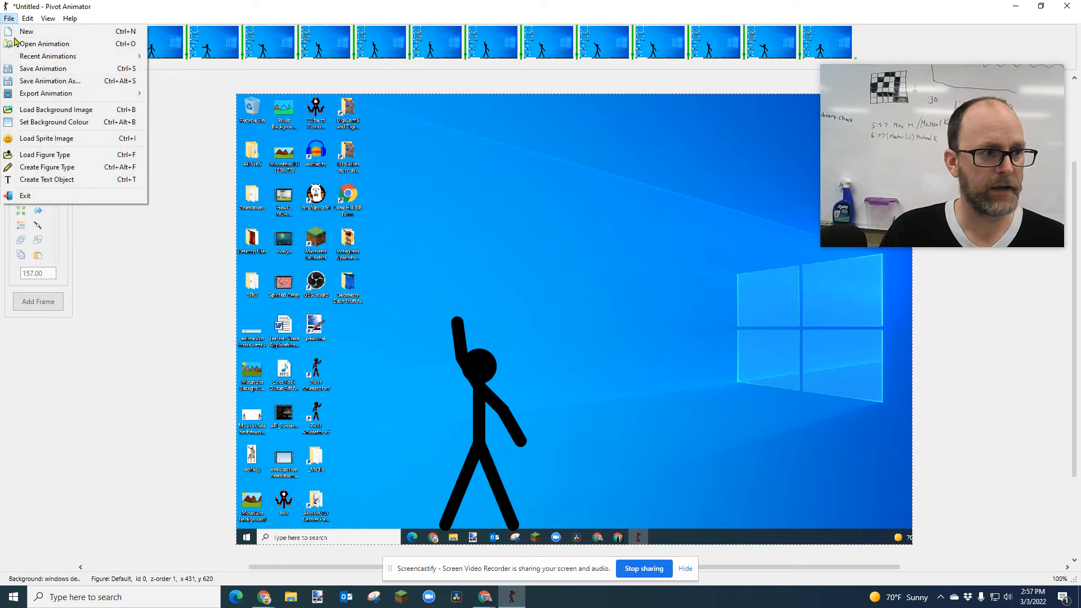
click(48, 113)
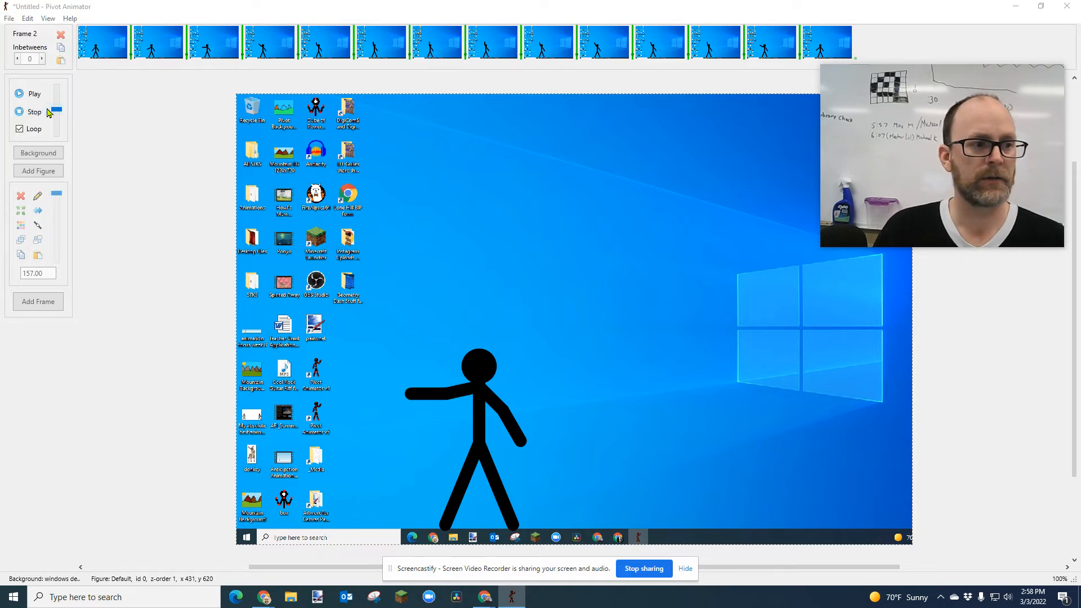
drag(204, 35, 502, 30)
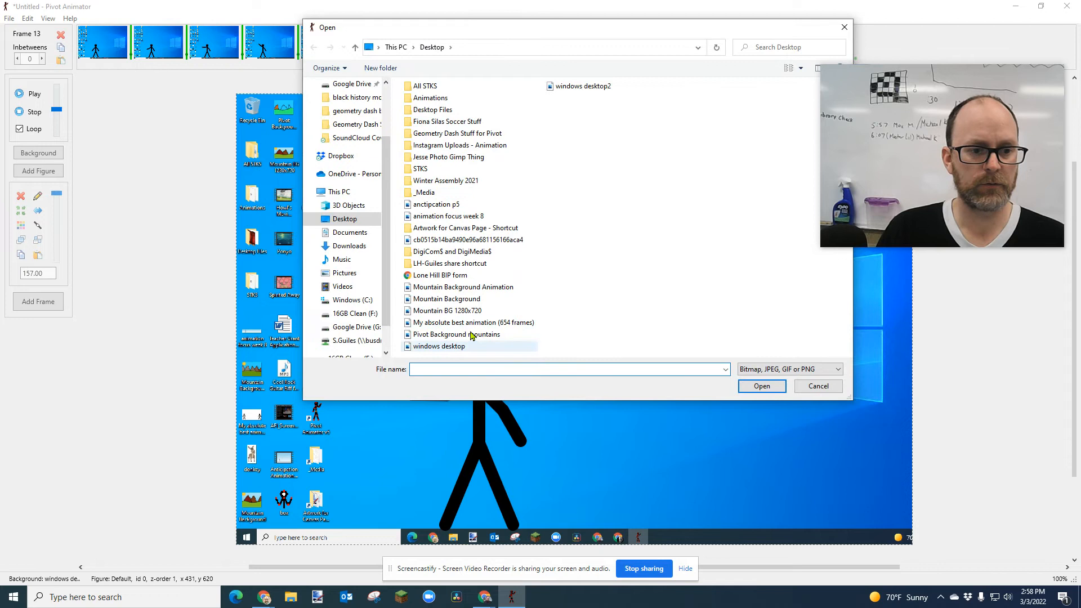
click(582, 86)
click(741, 387)
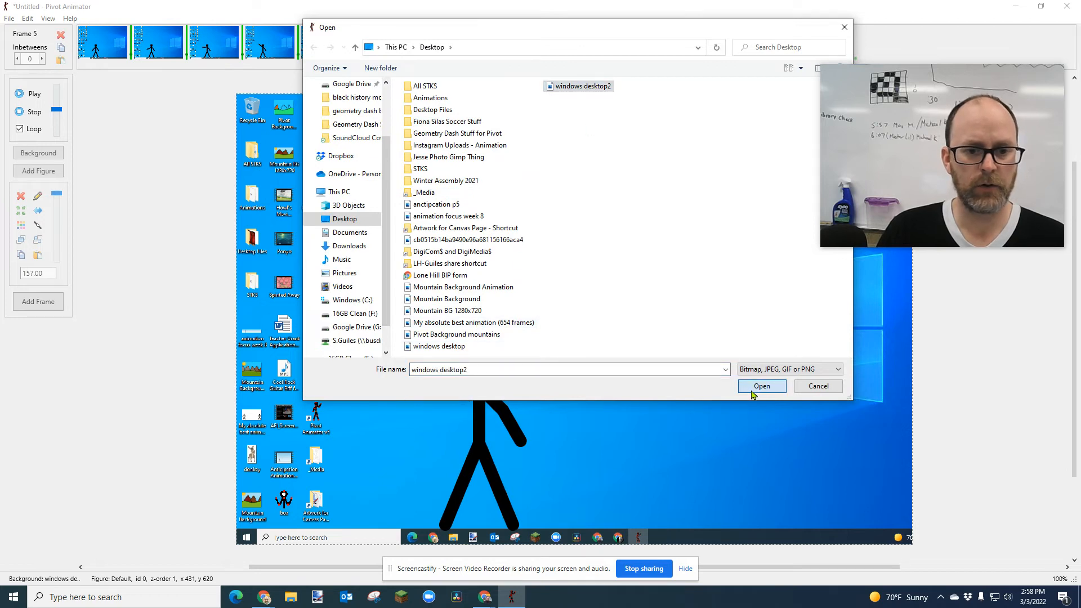
drag(845, 84, 29, 83)
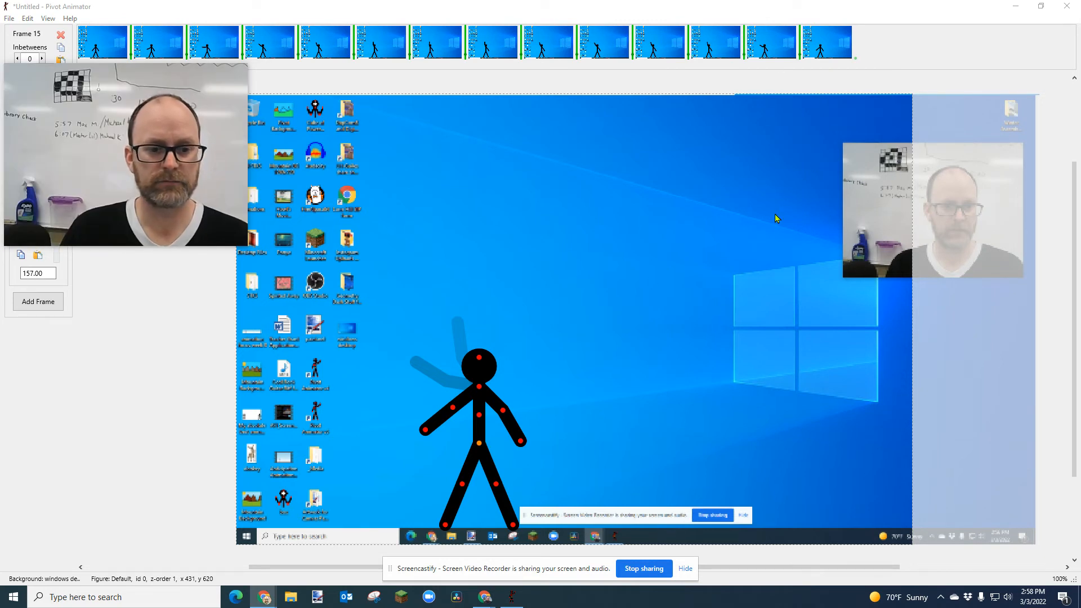
drag(53, 193, 849, 238)
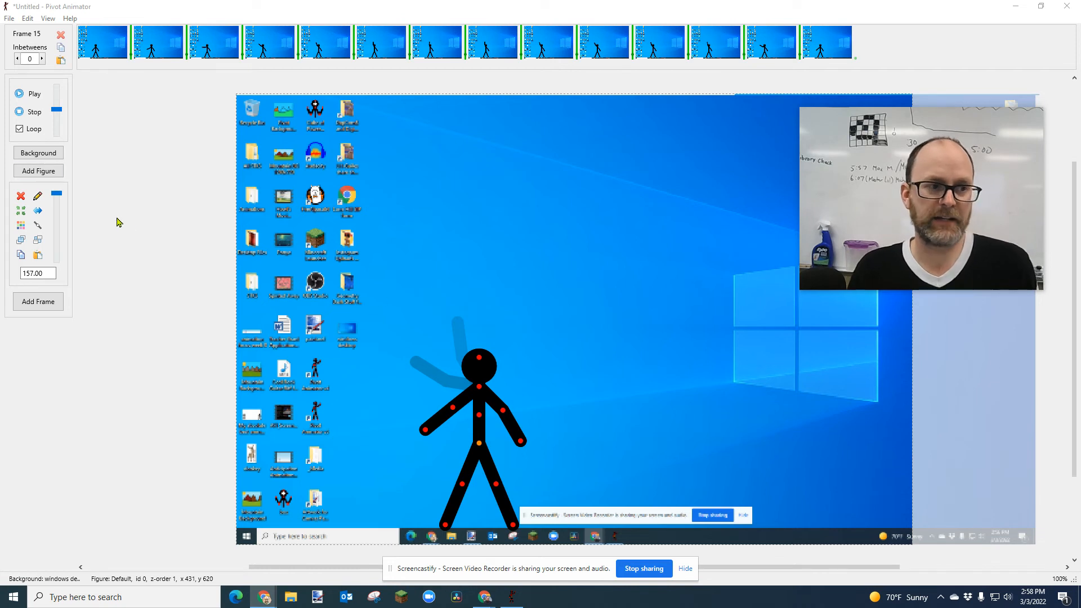
click(10, 19)
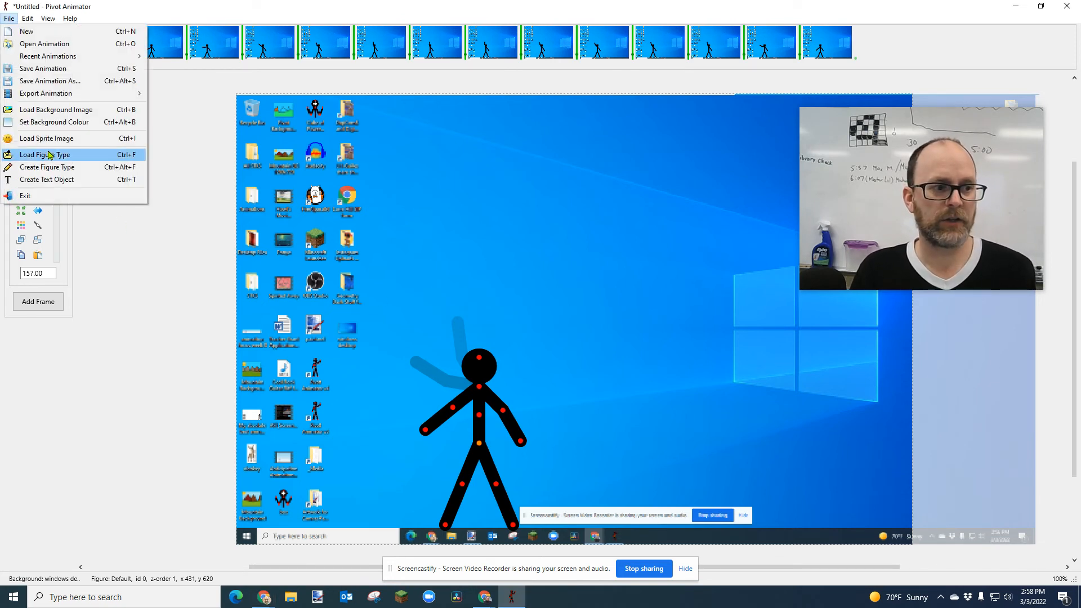
click(190, 193)
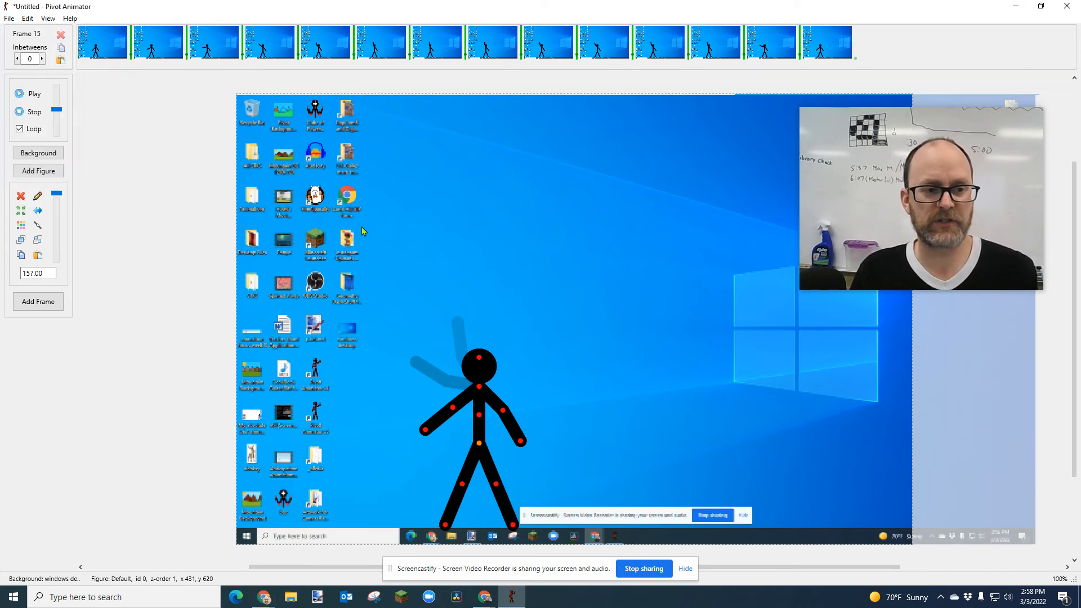